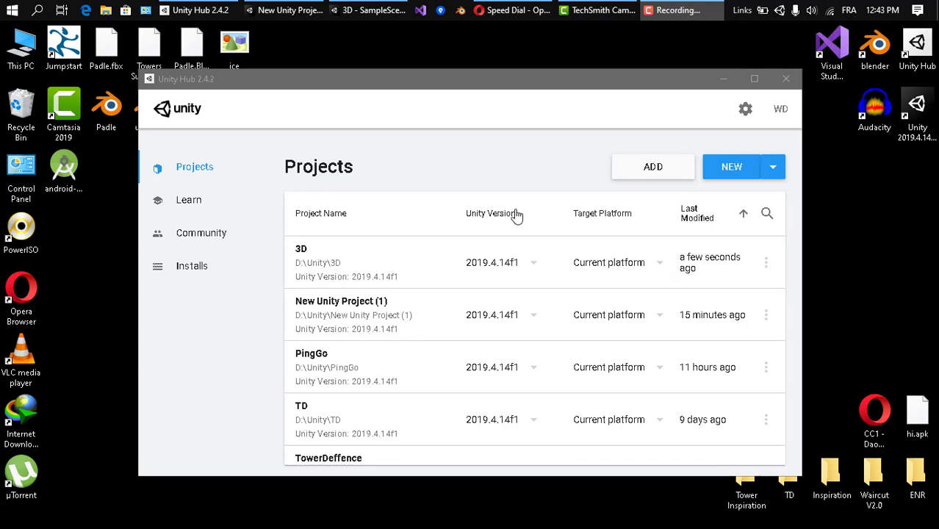
# - In Unity Hub, browse the High Definition RP and Universal Render Pipeline templates, then cancel without creating
pyautogui.click(515, 174)
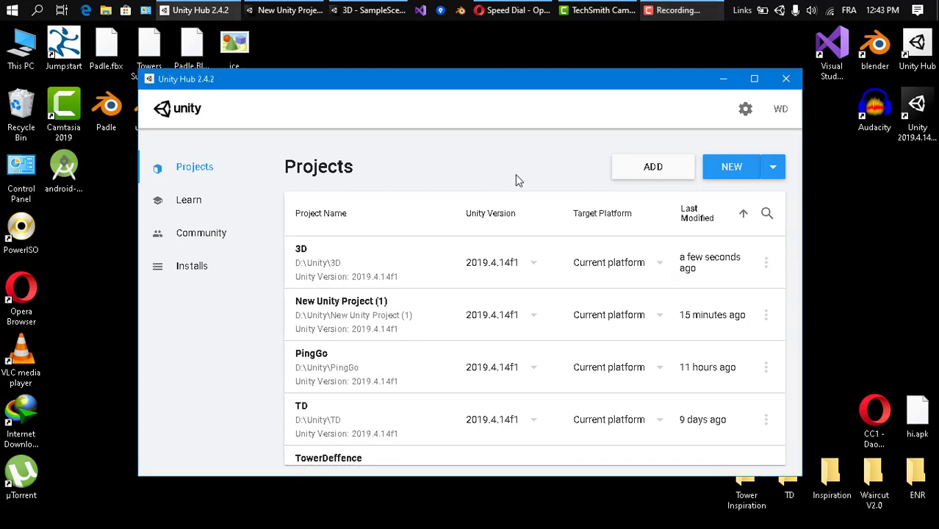
pyautogui.click(735, 168)
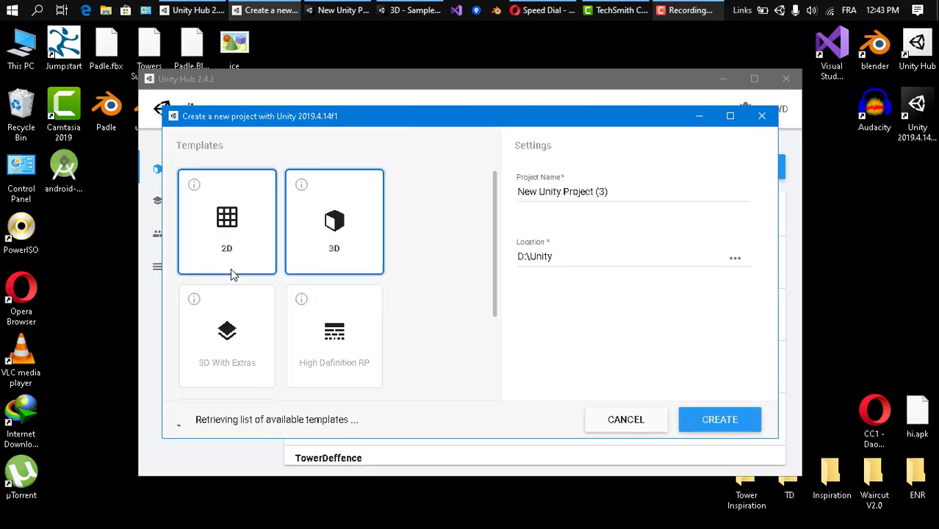
pyautogui.scroll(-1, 497, 254)
pyautogui.scroll(1, 497, 224)
pyautogui.click(358, 348)
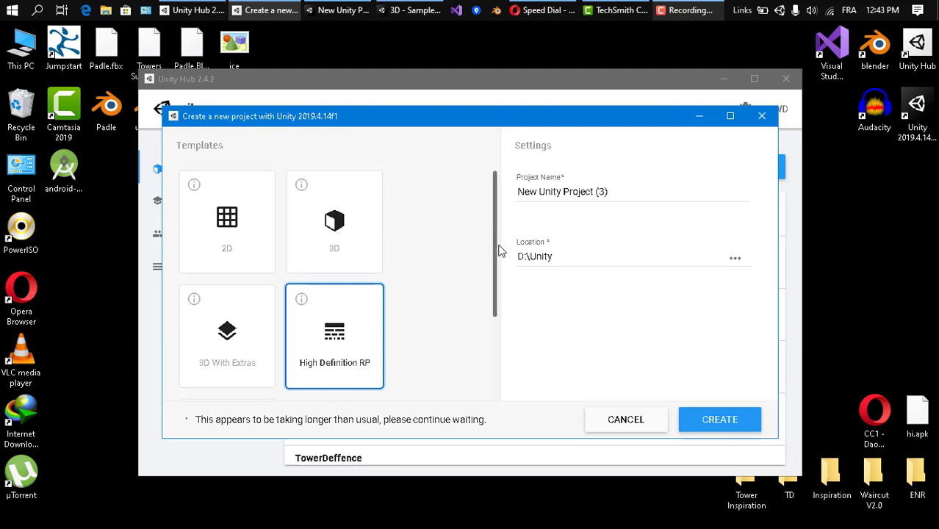
pyautogui.scroll(-2, 497, 288)
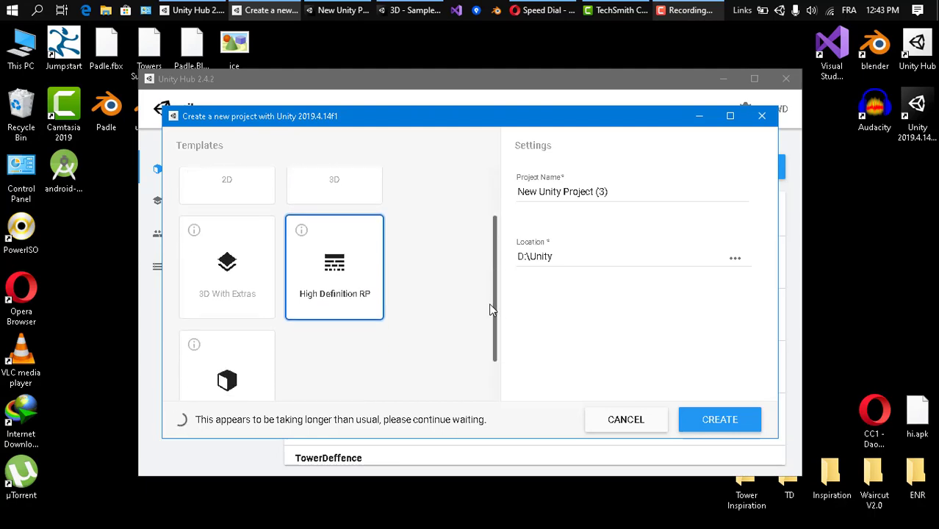
pyautogui.click(275, 355)
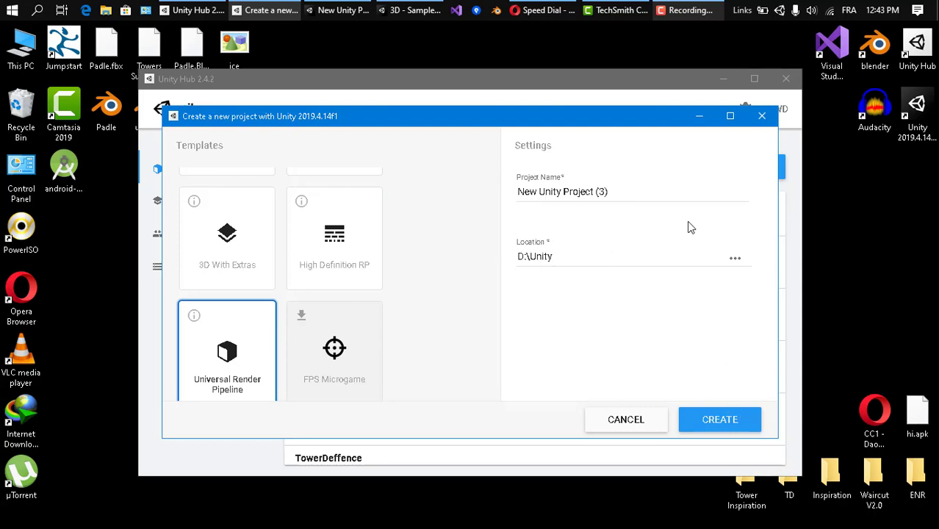
pyautogui.click(760, 118)
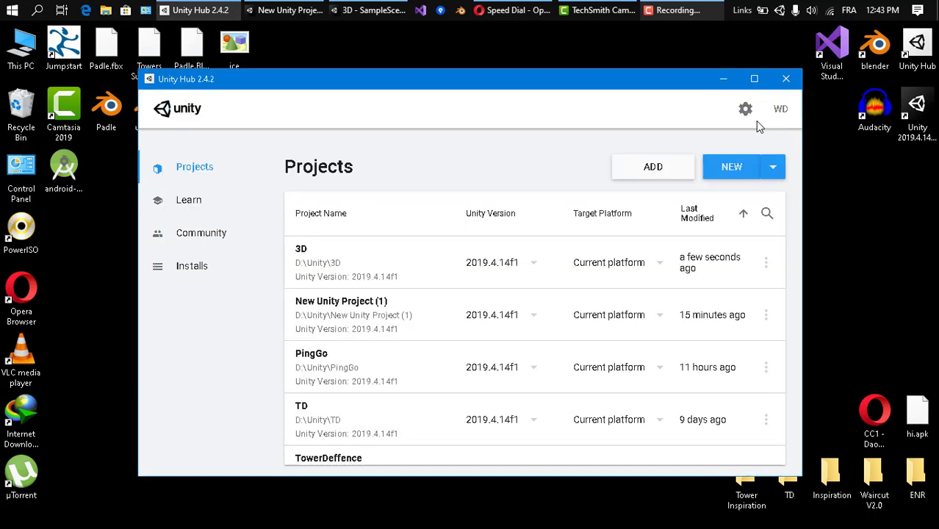
# - In New Unity Project (1), expand Assets > Settings and inspect the UniversalRP High, Low and Medium assets
pyautogui.click(283, 10)
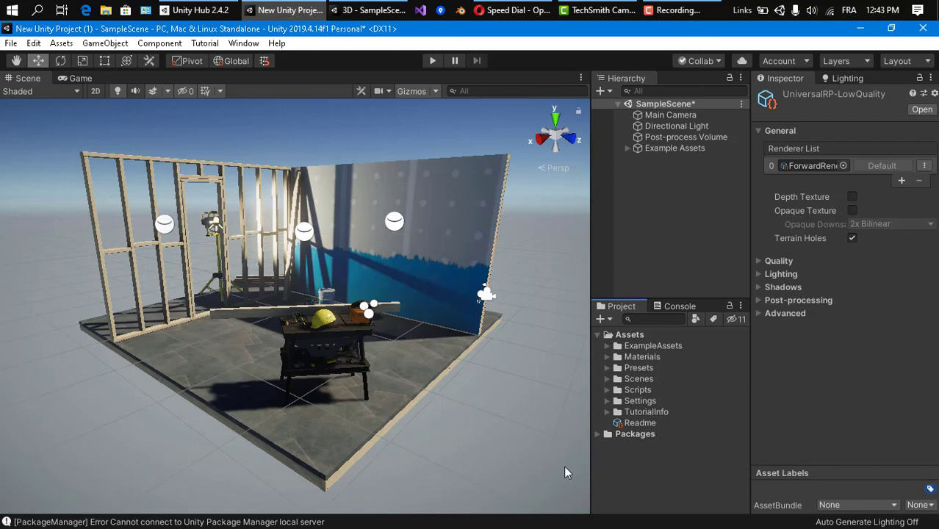
pyautogui.click(604, 400)
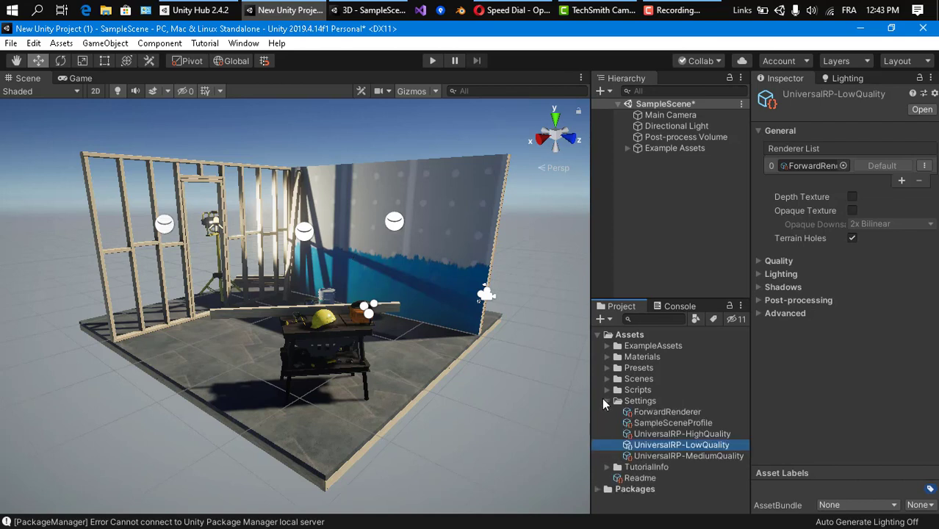
pyautogui.click(656, 434)
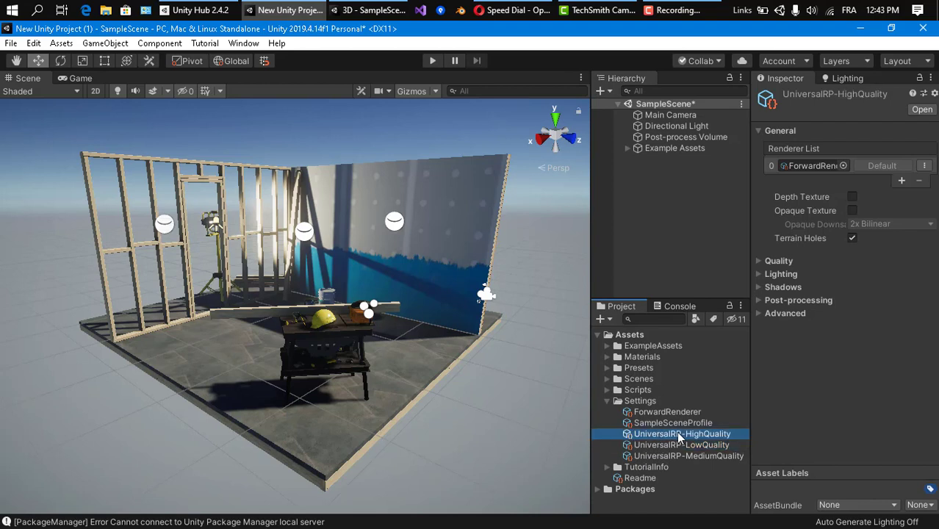
pyautogui.click(673, 446)
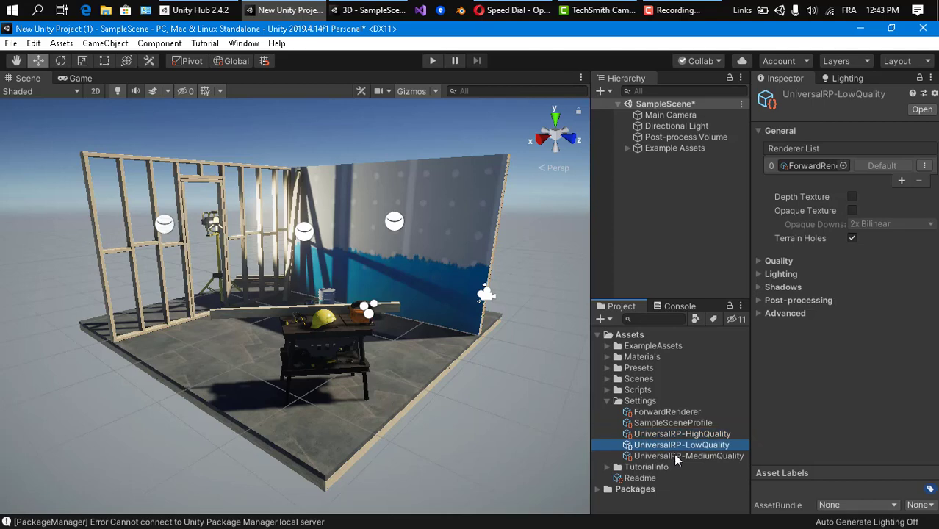
pyautogui.click(677, 456)
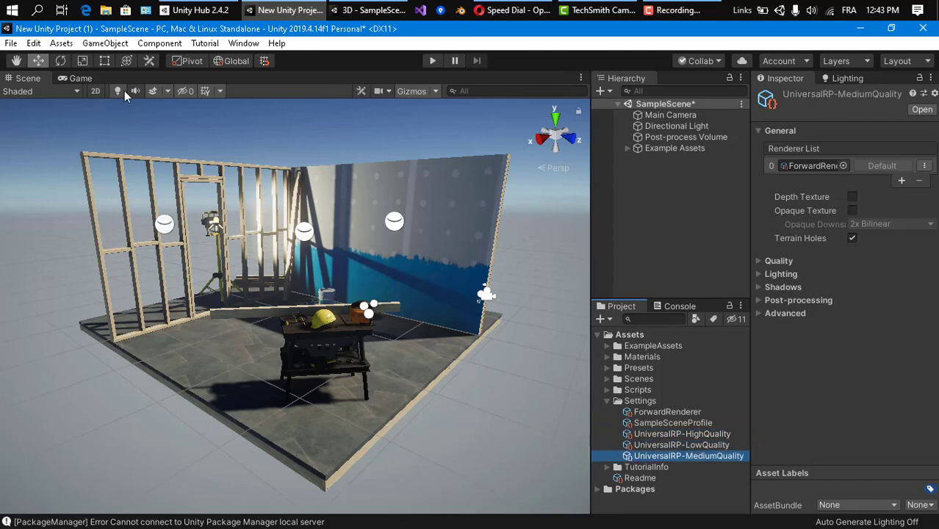
pyautogui.click(33, 43)
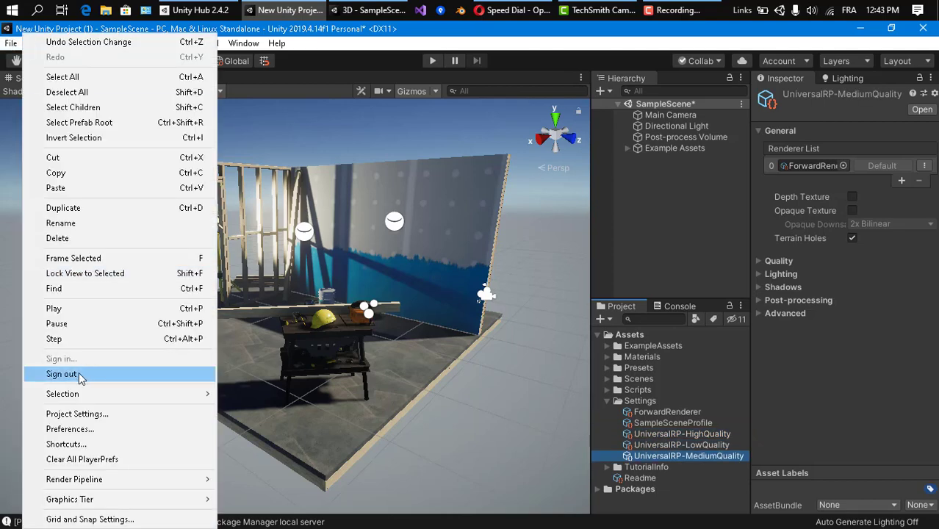
# - In Project Settings > Graphics, replace UniversalRP-HighQuality with UniversalRP-LowQuality as the pipeline asset
pyautogui.click(77, 414)
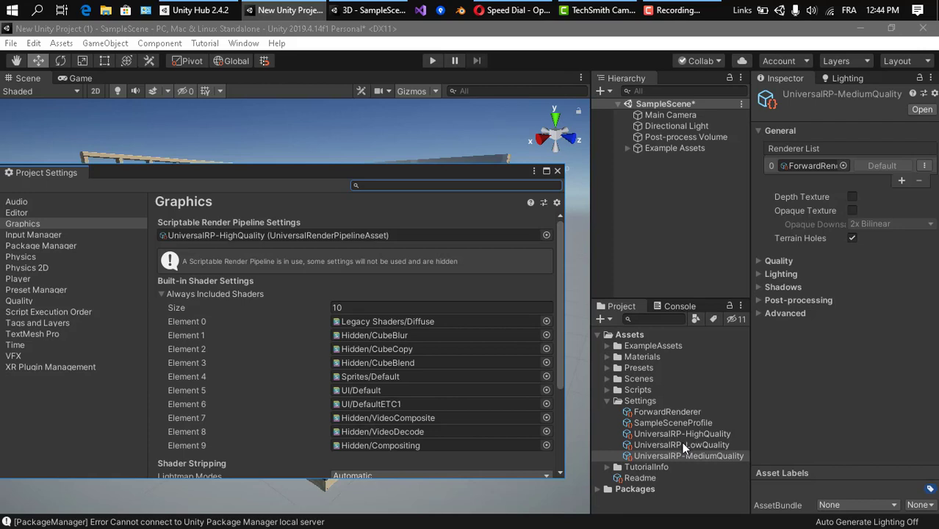
pyautogui.moveTo(697, 441); pyautogui.dragTo(402, 238)
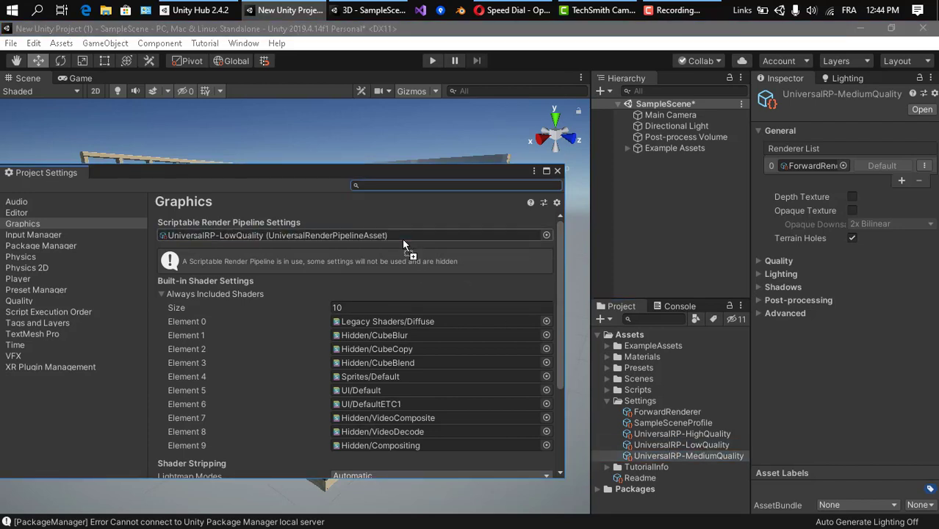
pyautogui.click(557, 171)
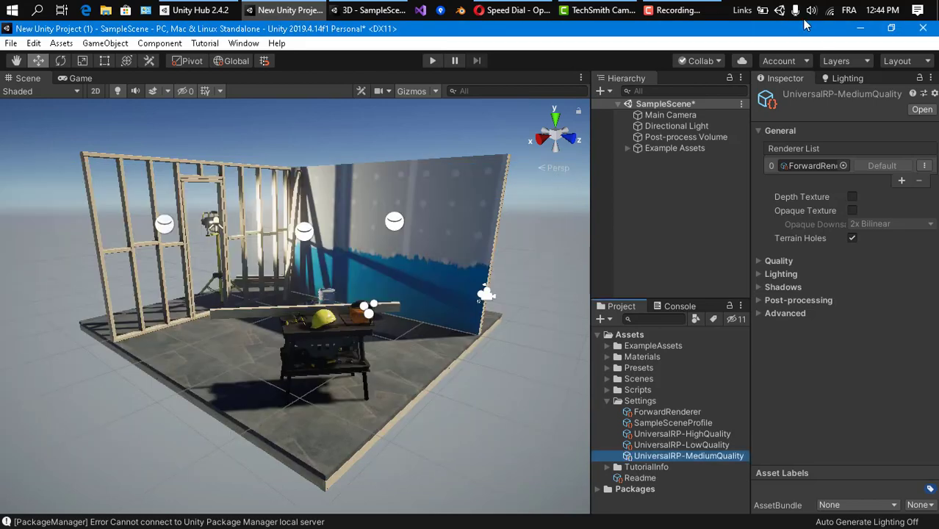
# - Minimize the editor, cancel a new-project dialog in Unity Hub, and bring up the 3D SampleScene editor
pyautogui.click(854, 32)
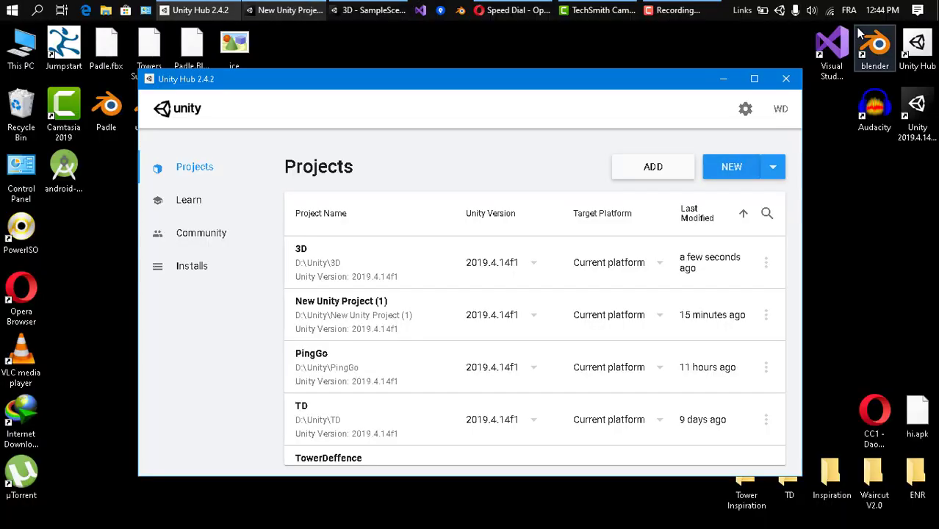
pyautogui.click(732, 168)
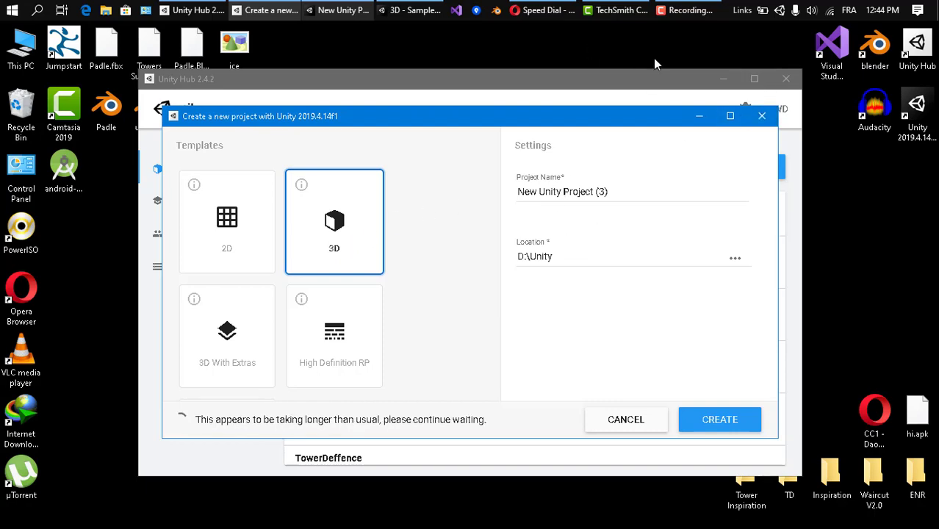
pyautogui.click(761, 116)
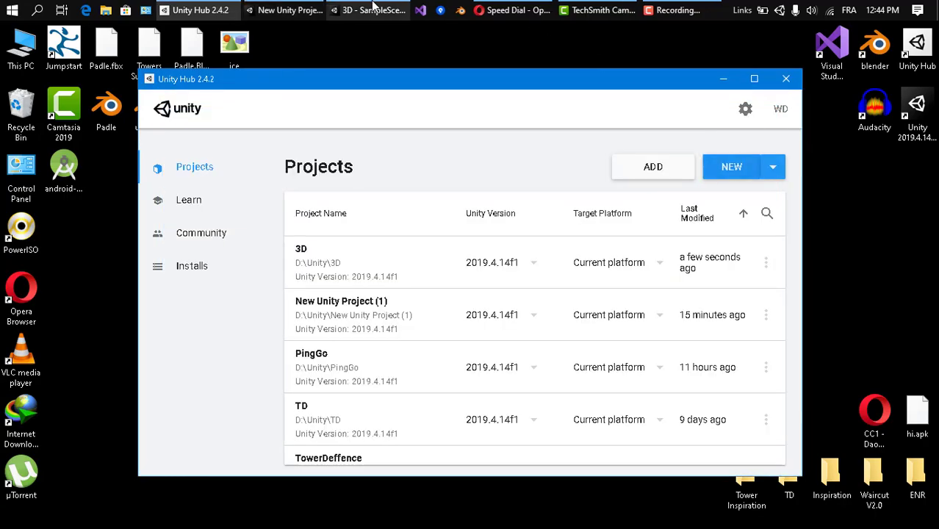
pyautogui.click(371, 9)
pyautogui.keyDown('alt'); pyautogui.moveTo(354, 270); pyautogui.dragTo(340, 291); pyautogui.keyUp('alt')
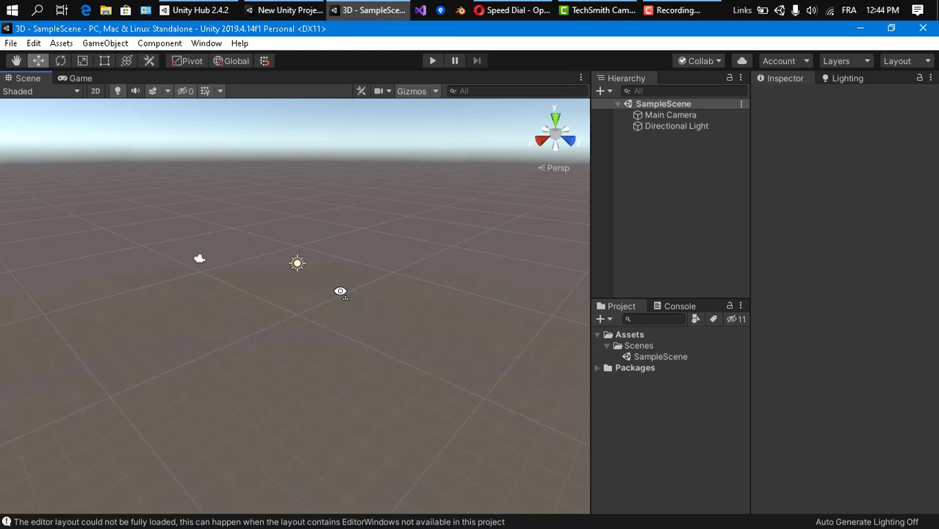
# - Search the Package Manager for 'rp' packages
pyautogui.click(214, 45)
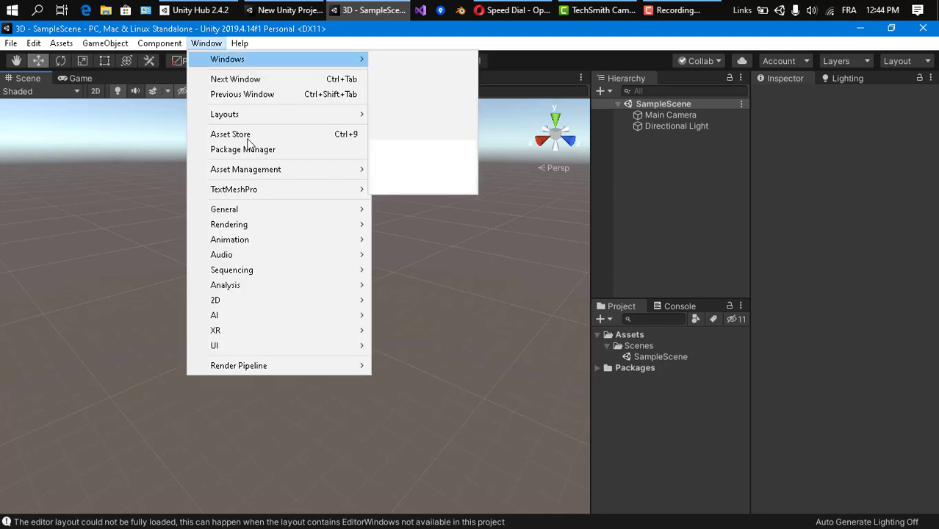
pyautogui.click(257, 149)
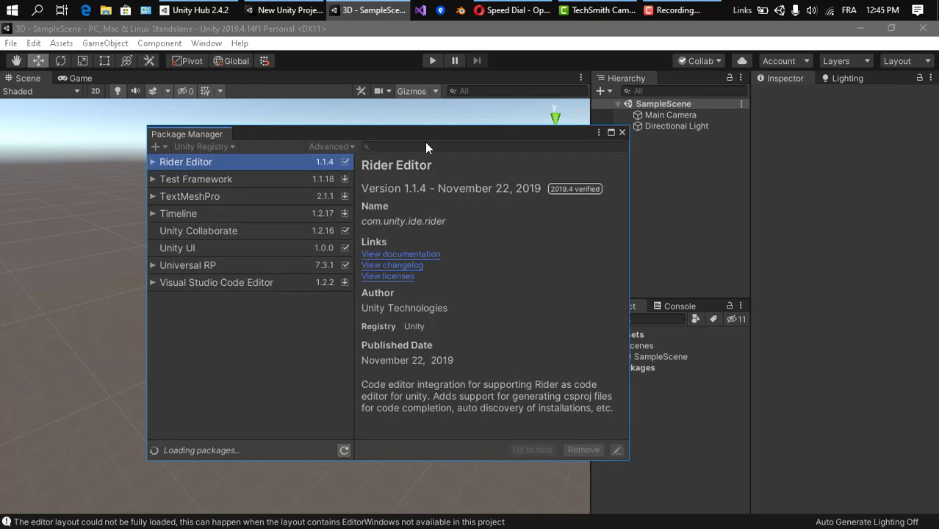
pyautogui.click(492, 146)
pyautogui.write('rp')
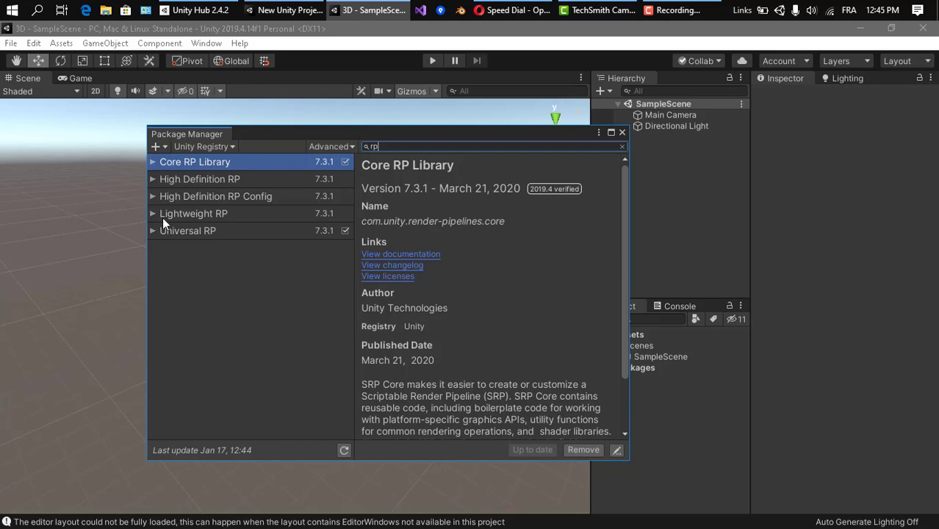
# - Compare the Universal RP 7.3.1, High Definition RP and Lightweight RP package details, then close Package Manager
pyautogui.click(210, 233)
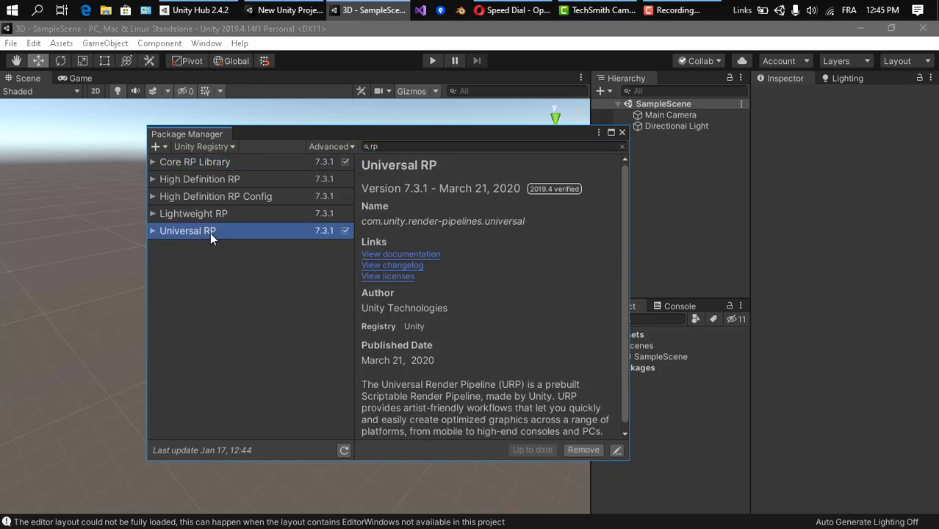
pyautogui.click(219, 184)
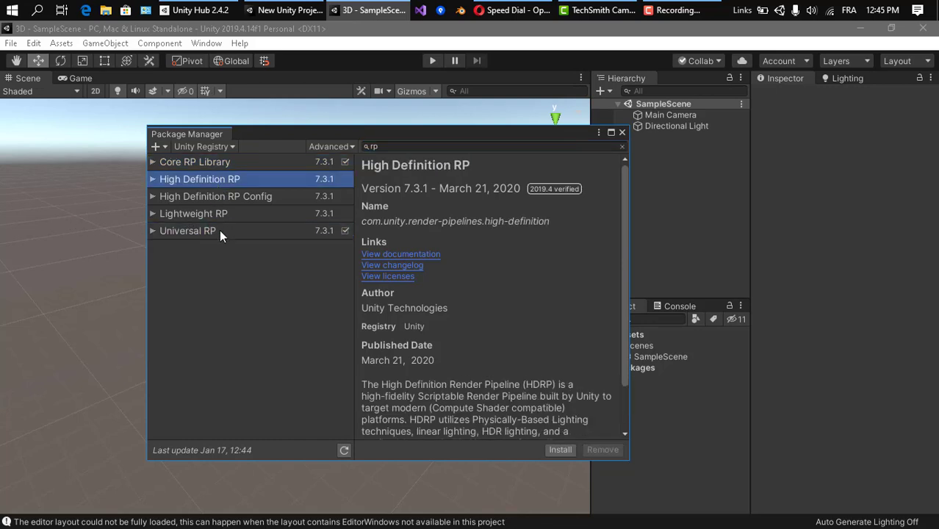
pyautogui.click(238, 213)
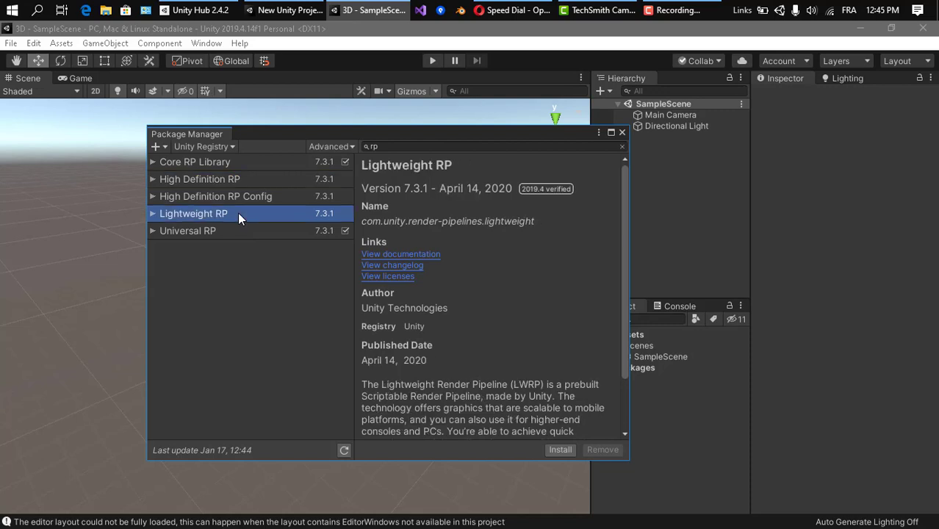
pyautogui.click(220, 232)
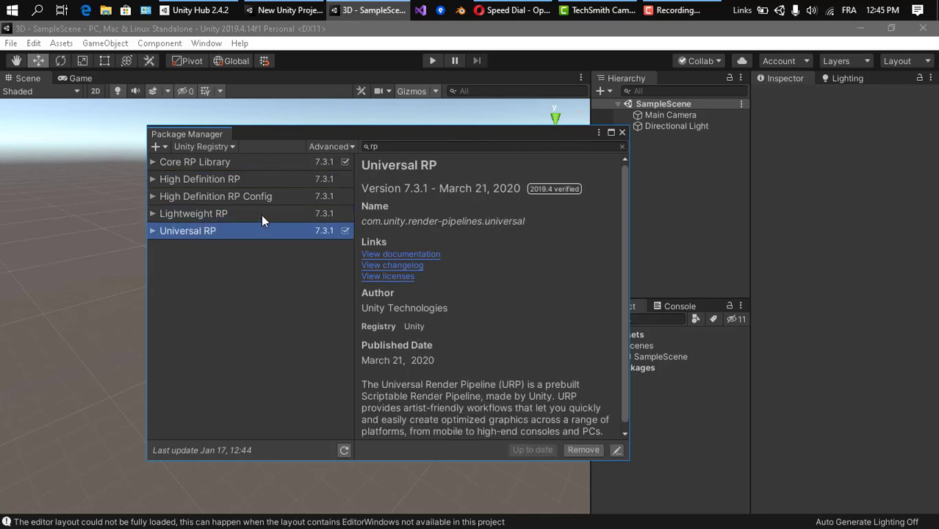
pyautogui.click(262, 218)
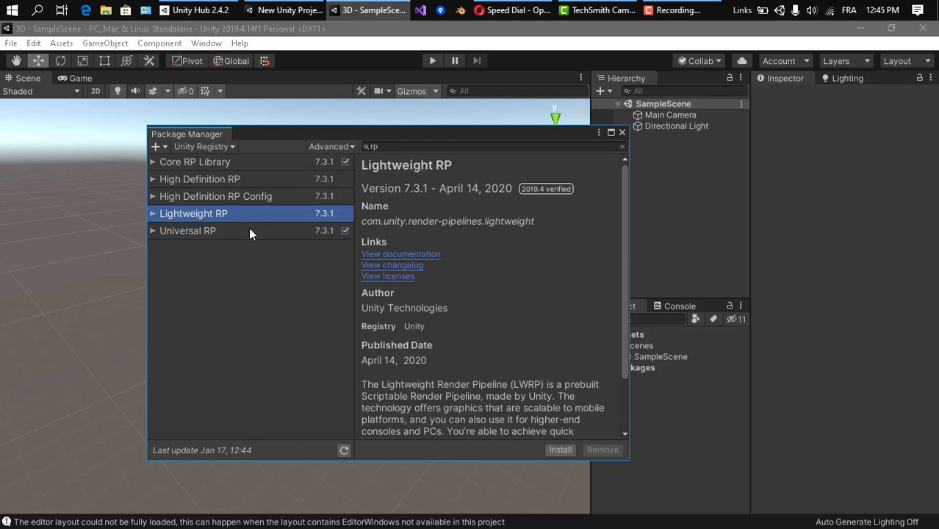
pyautogui.click(250, 232)
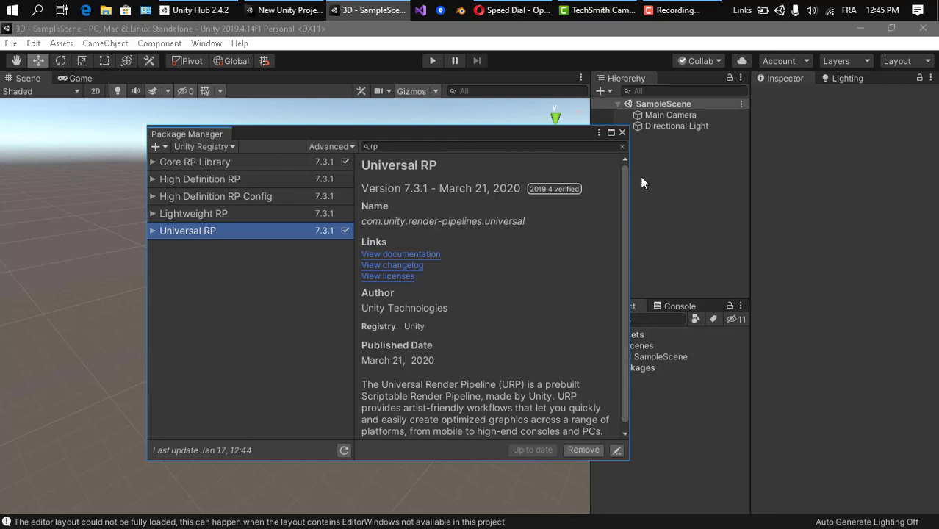
pyautogui.click(621, 133)
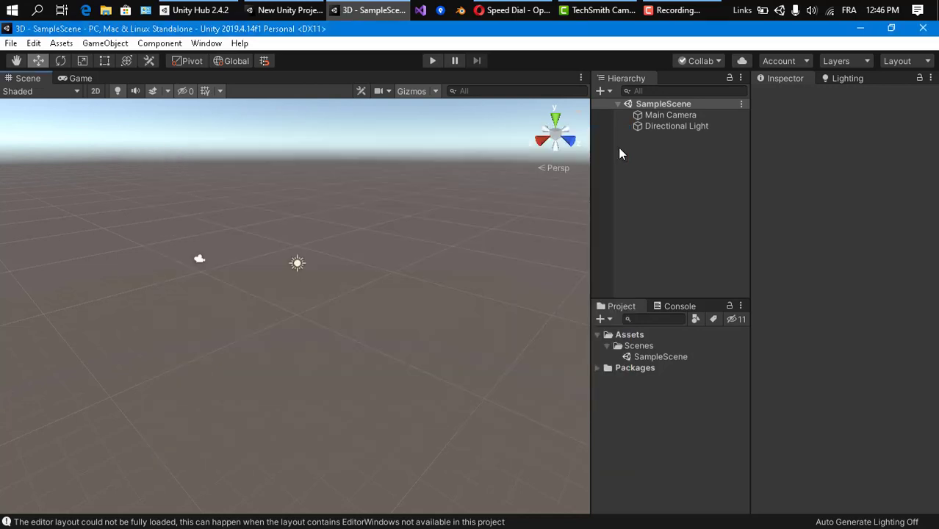
# - Create a Universal Render Pipeline Asset (Forward Renderer) in Assets named 'Settings'
pyautogui.click(626, 335)
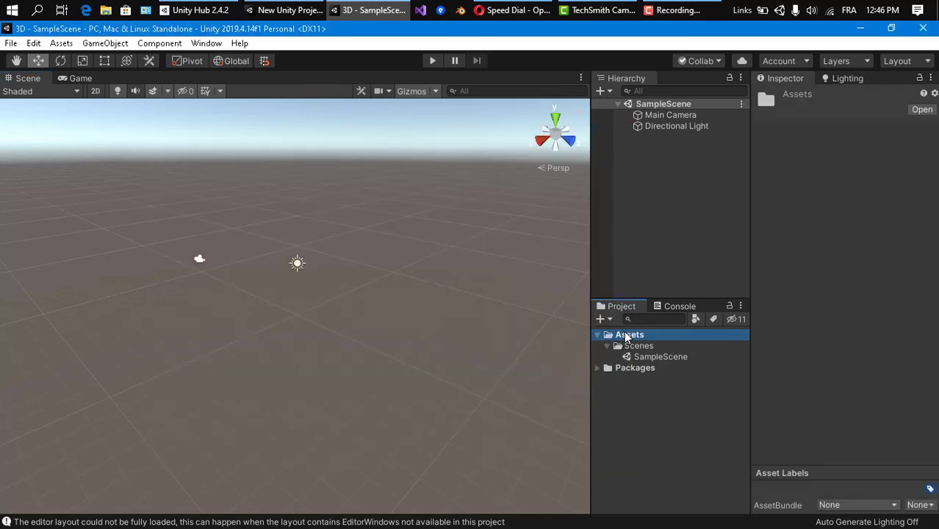
pyautogui.rightClick(621, 337)
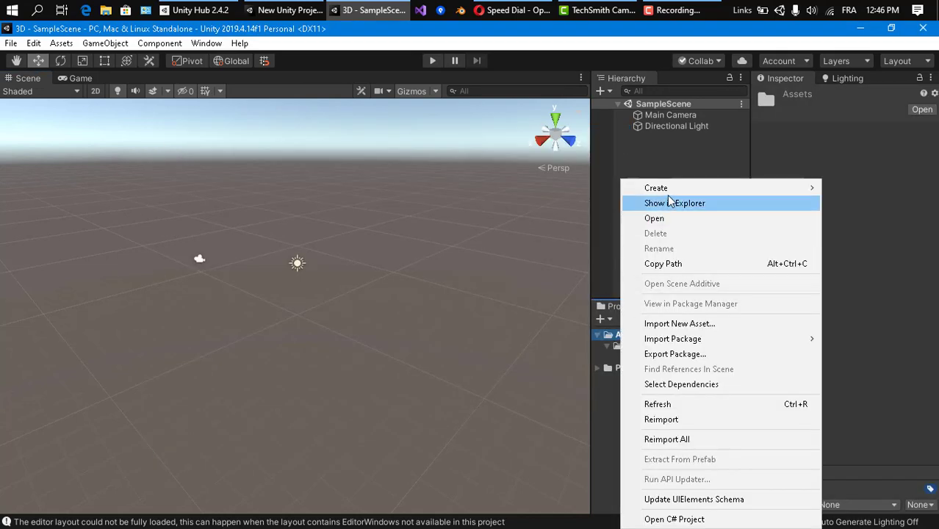
pyautogui.moveTo(668, 193)
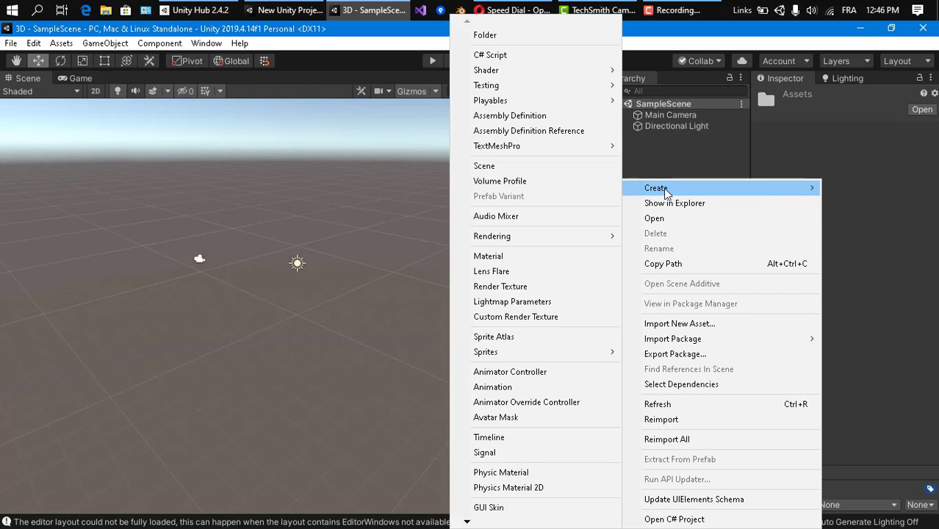
pyautogui.moveTo(588, 237)
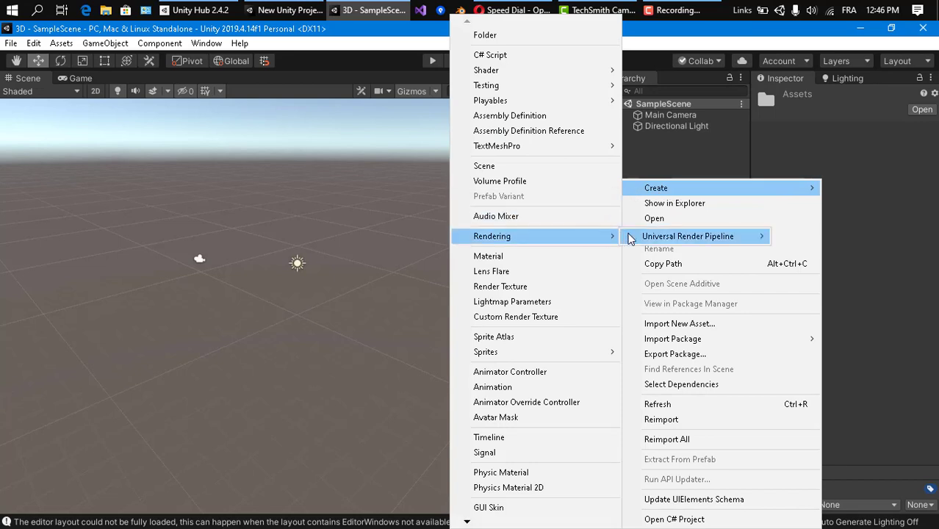
pyautogui.moveTo(645, 238)
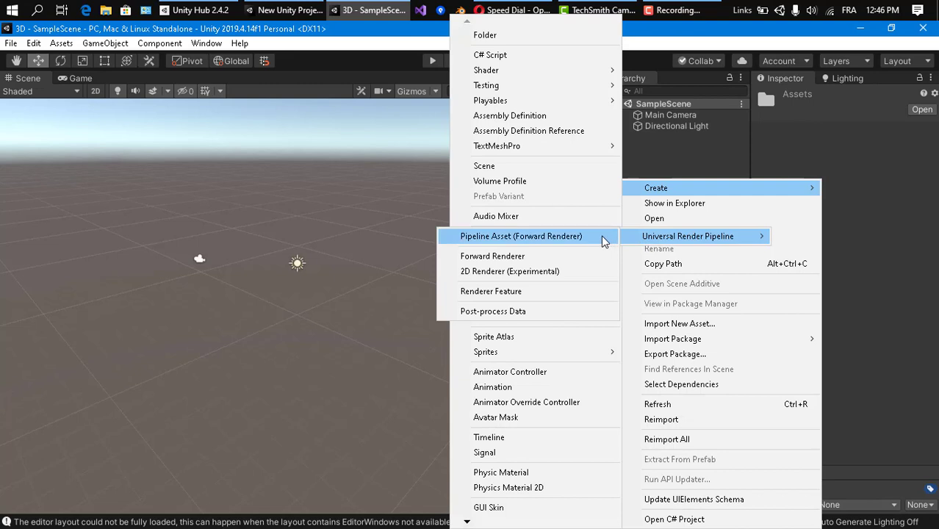
pyautogui.click(543, 236)
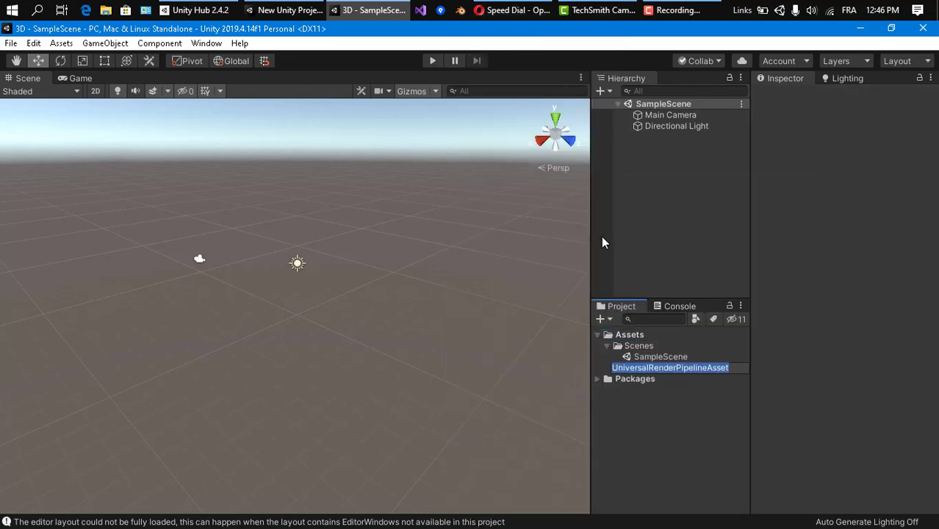
pyautogui.write('Sett')
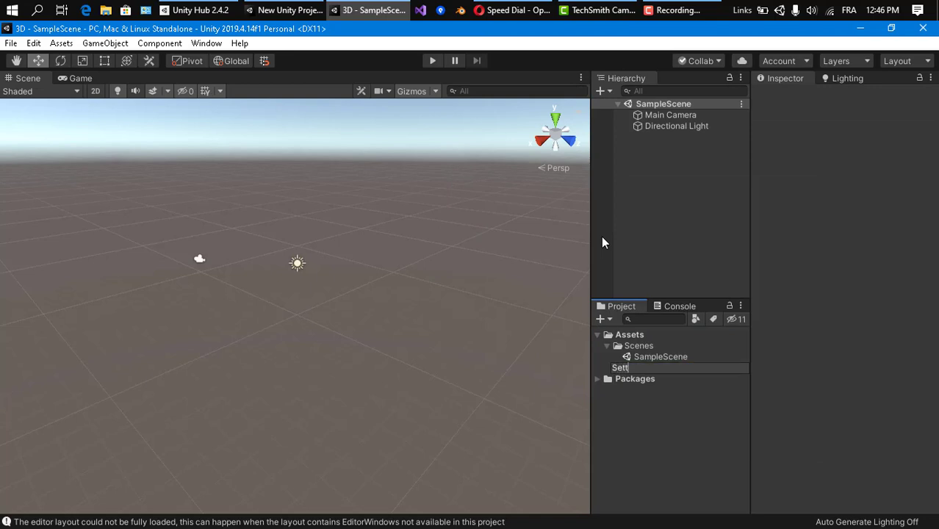
pyautogui.write('ings')
pyautogui.press('Return')
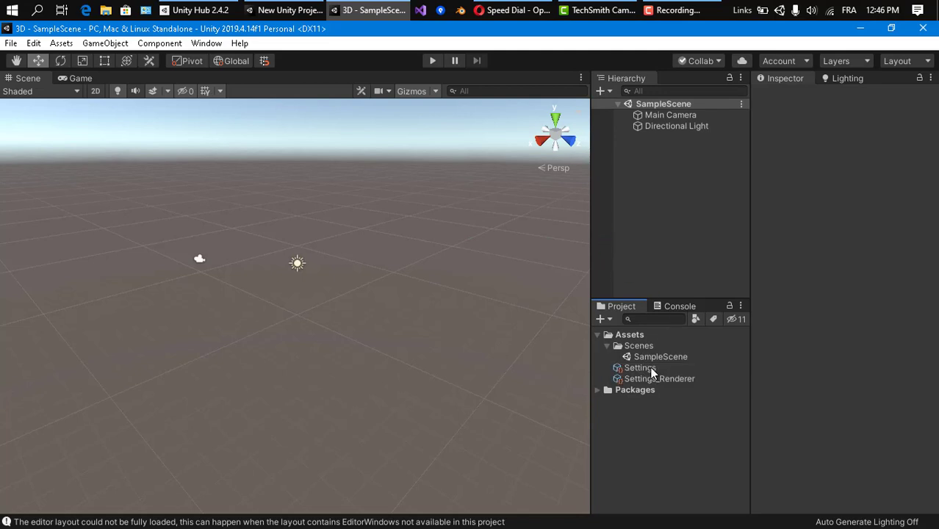
# - Inspect the Settings pipeline asset, briefly expanding and collapsing its Quality section
pyautogui.click(650, 370)
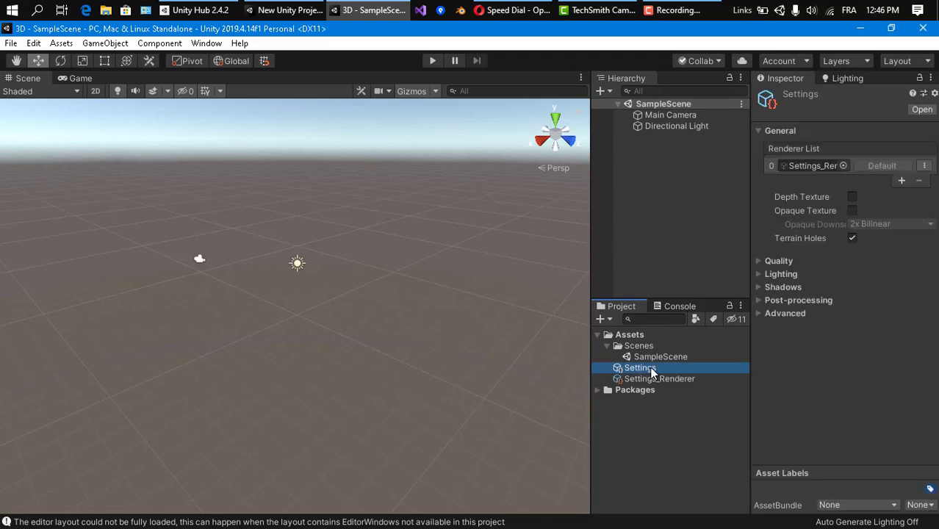
pyautogui.click(780, 261)
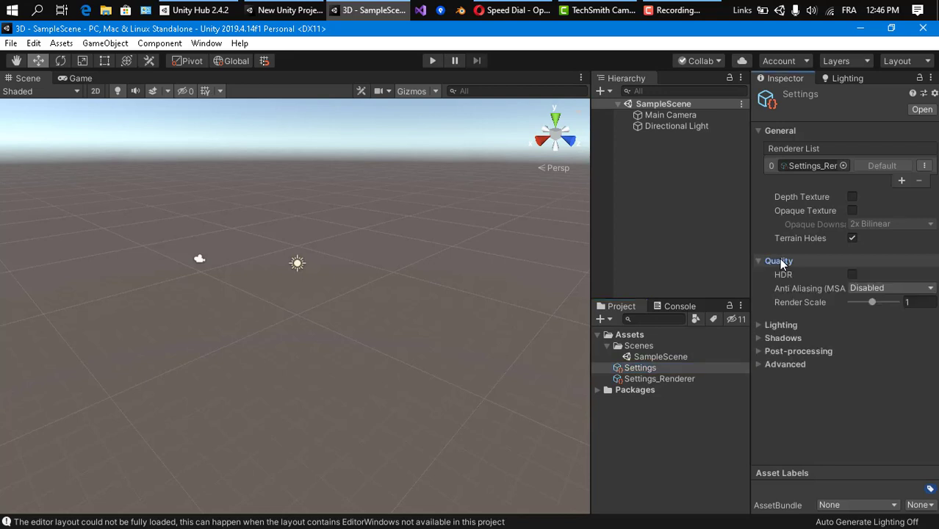
pyautogui.click(780, 261)
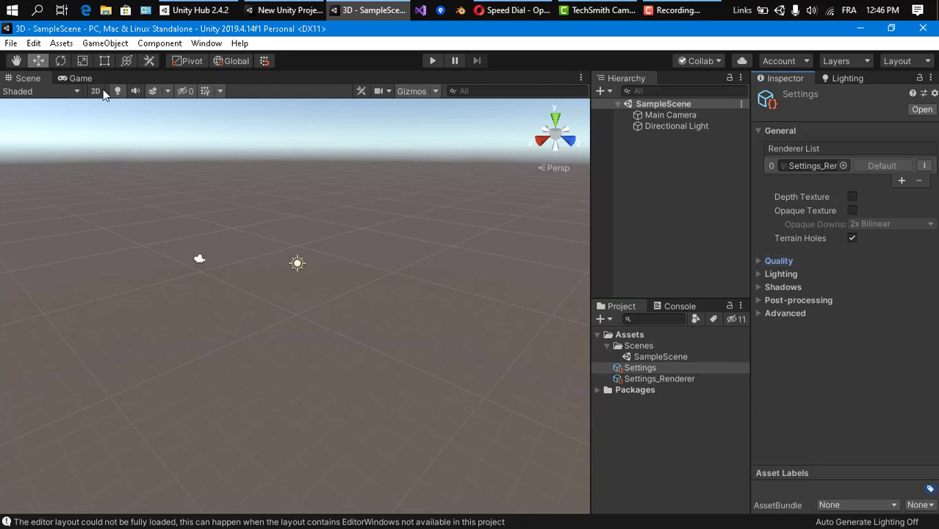
# - Assign the Settings asset as the Scriptable Render Pipeline in Project Settings > Graphics, then close it
pyautogui.click(34, 43)
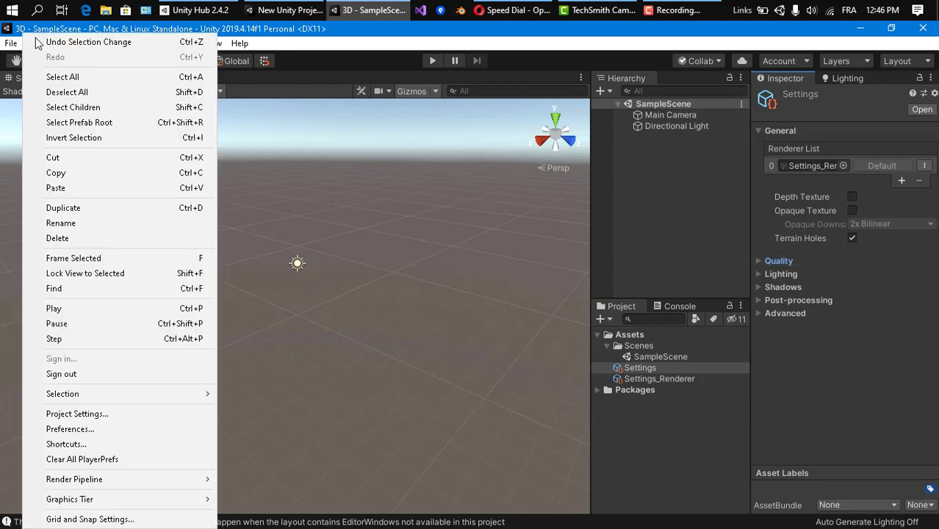
pyautogui.click(118, 414)
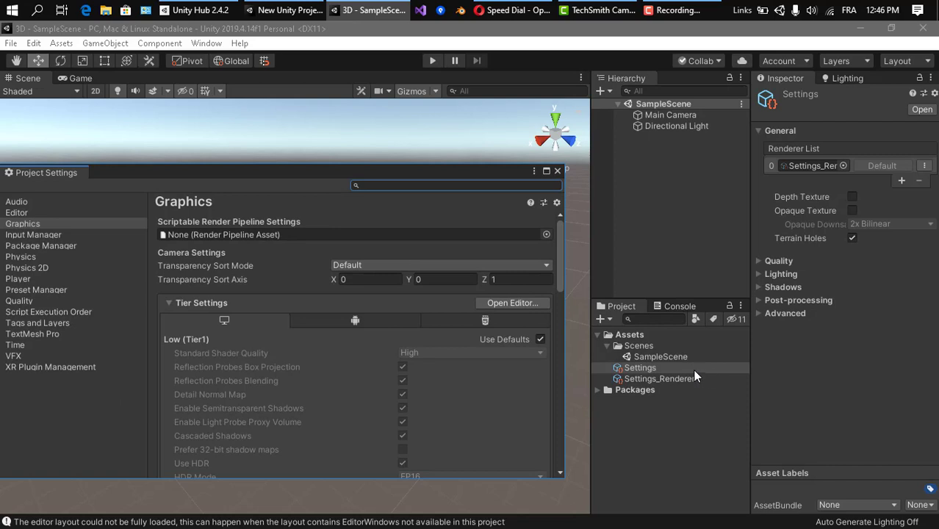
pyautogui.moveTo(317, 215); pyautogui.dragTo(329, 234)
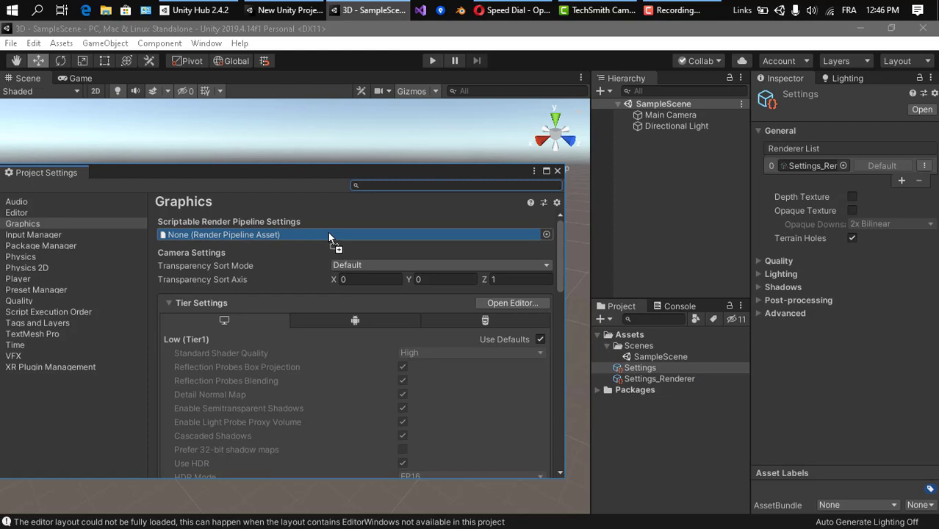
pyautogui.moveTo(328, 235); pyautogui.dragTo(328, 235)
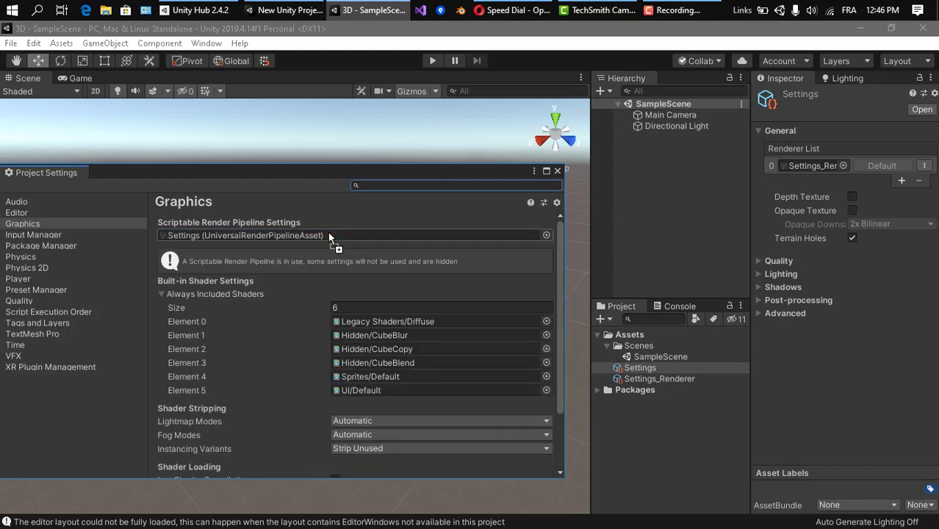
pyautogui.click(557, 171)
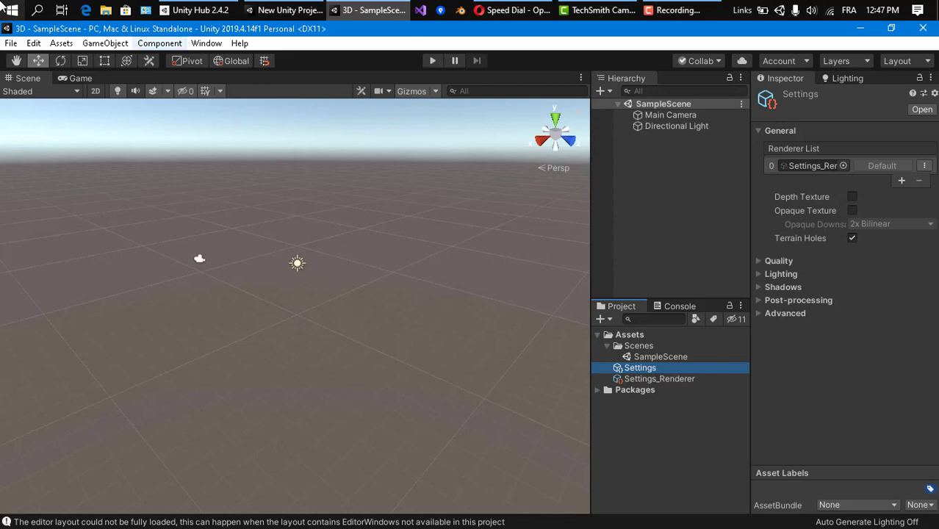
# - Run Edit > Render Pipeline > Universal Render Pipeline > Upgrade Project Materials and confirm Proceed
pyautogui.click(34, 44)
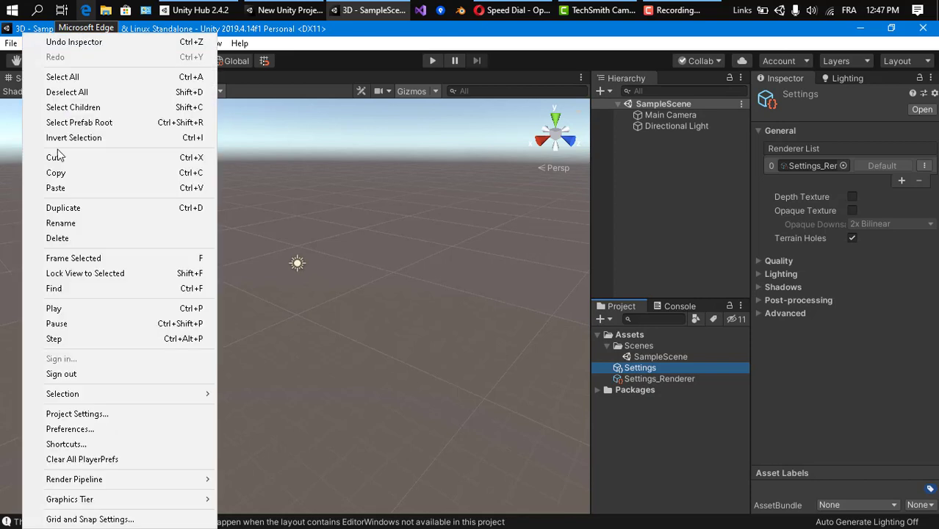
pyautogui.moveTo(145, 474)
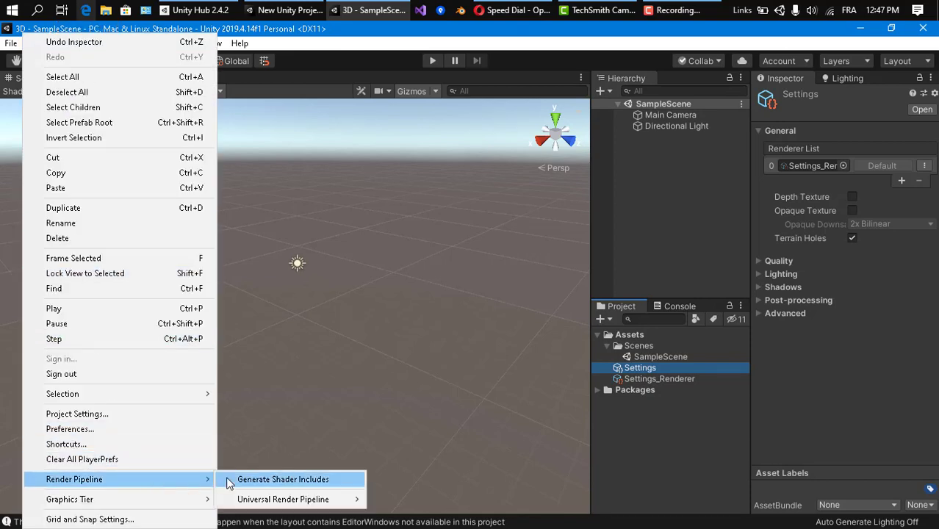
pyautogui.moveTo(244, 499)
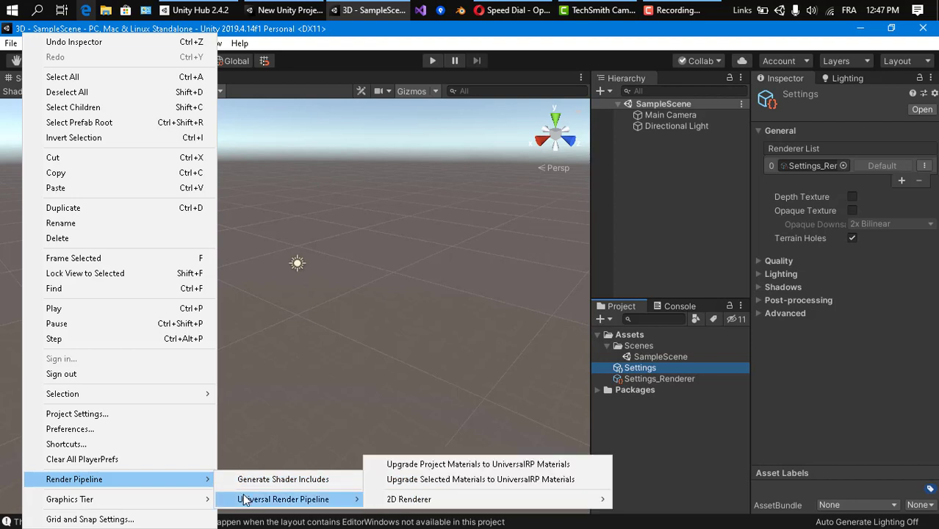
pyautogui.click(440, 468)
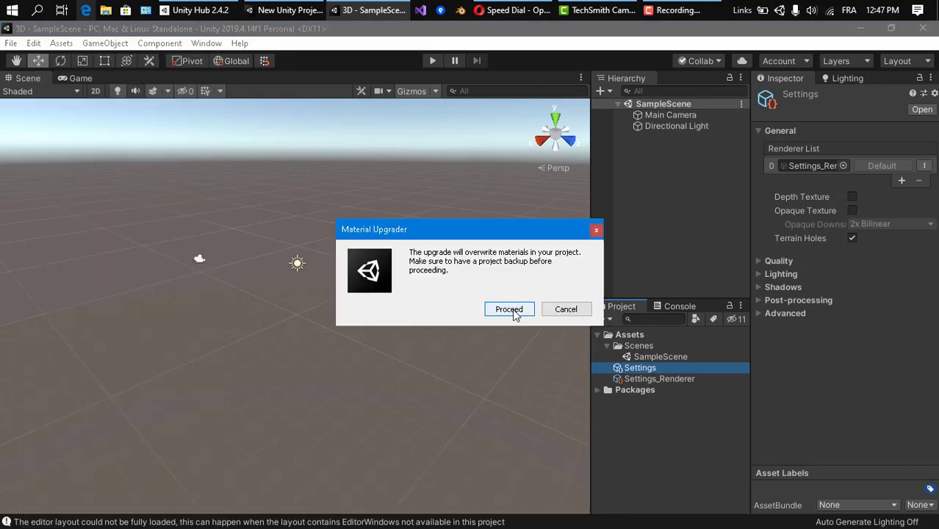
pyautogui.click(512, 310)
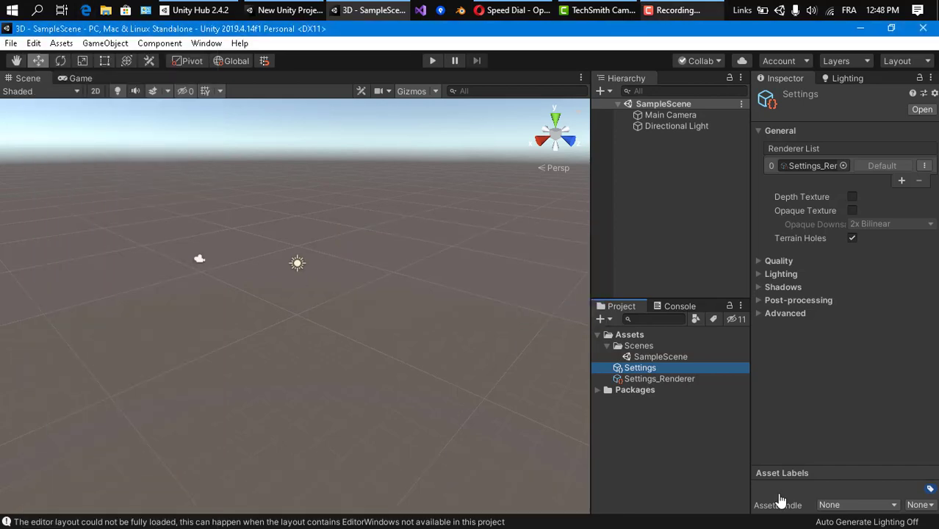